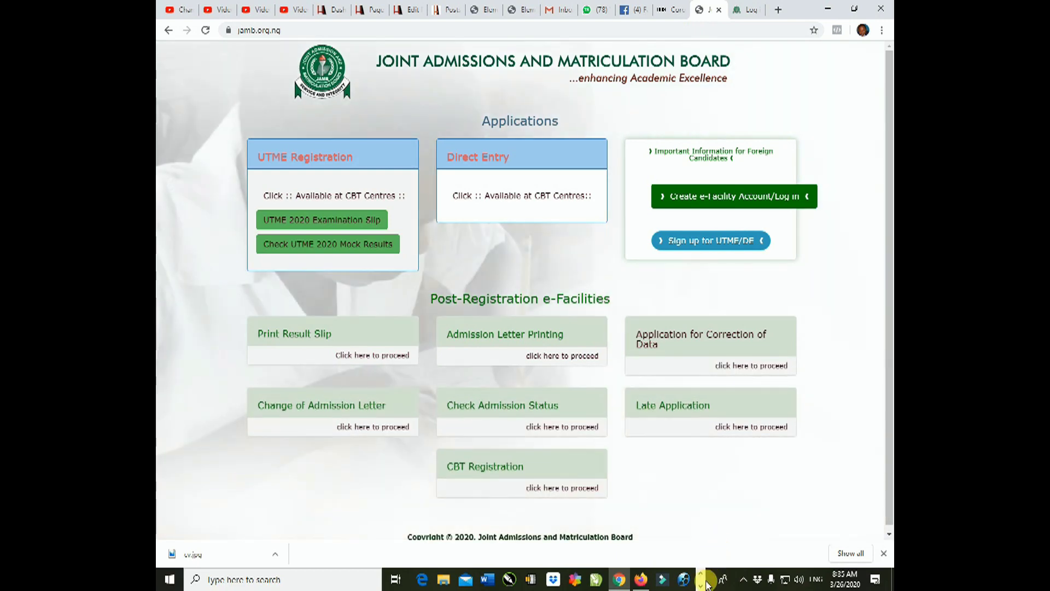
Bring the Notepad note to the front and delete the old YouTube link
click(701, 585)
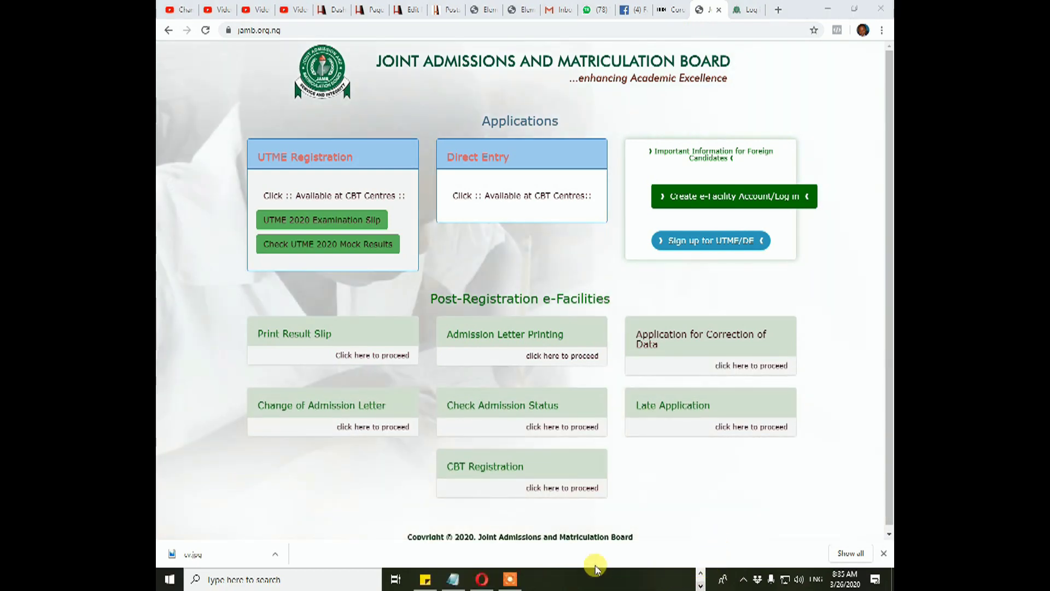
click(453, 579)
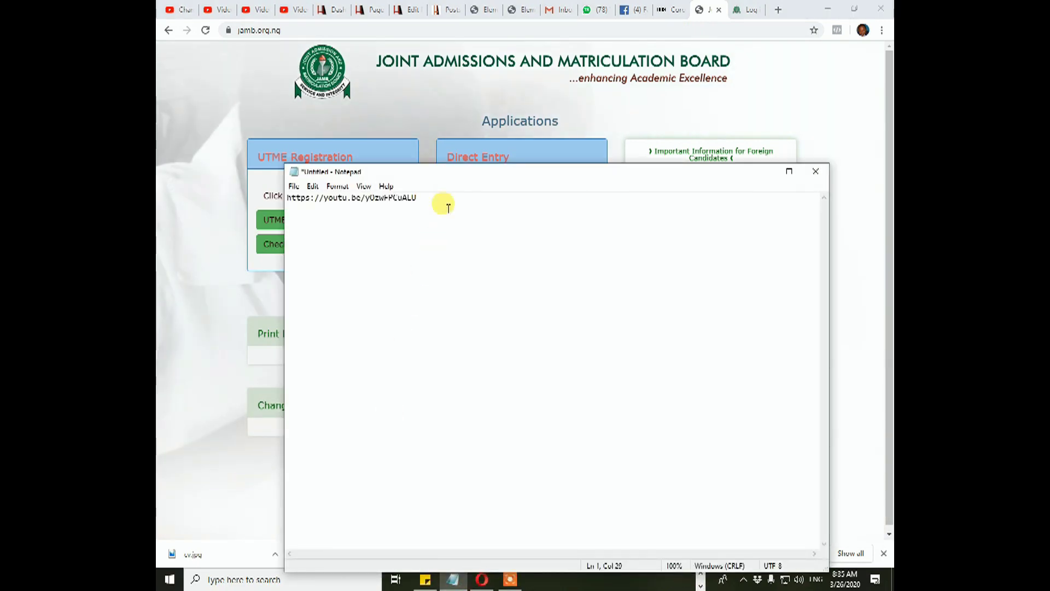
drag(440, 199, 157, 173)
key(BackSpace)
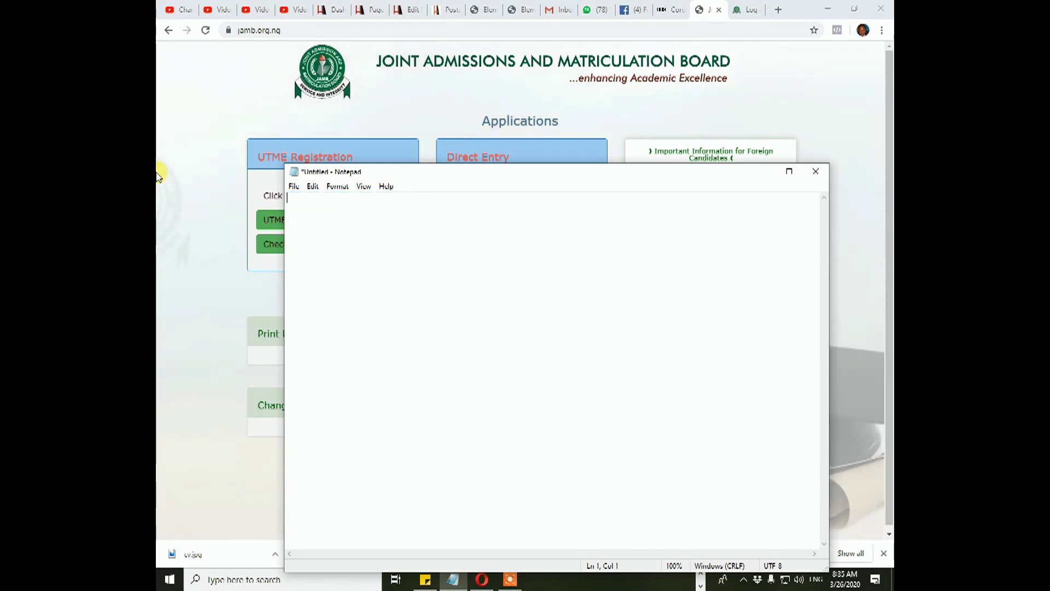
List the password, two numbers, surname, first name and another number on separate lines
text(Jamb2020)
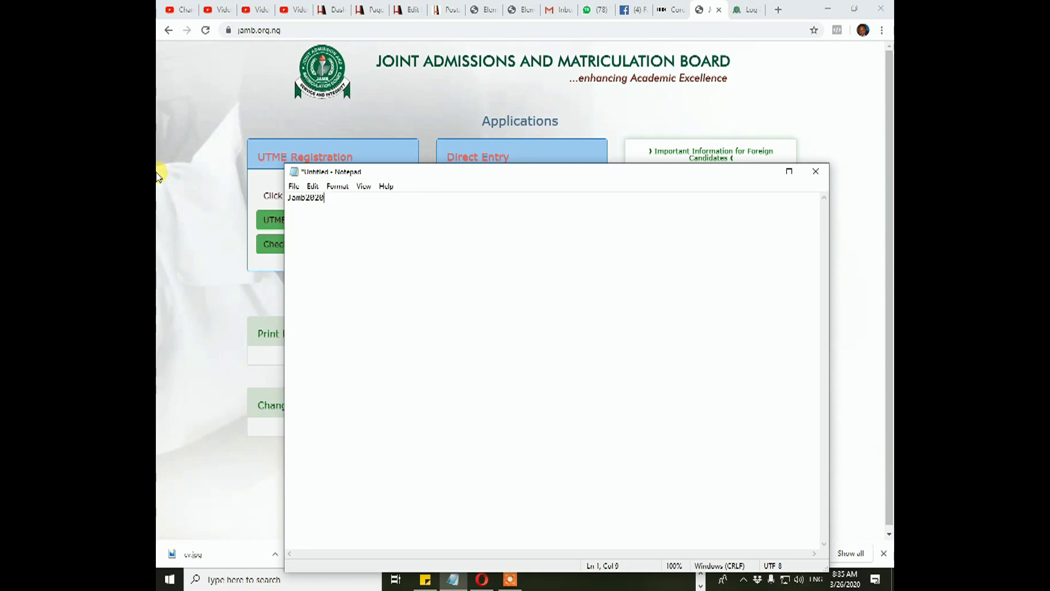
key(Return)
text(12345678)
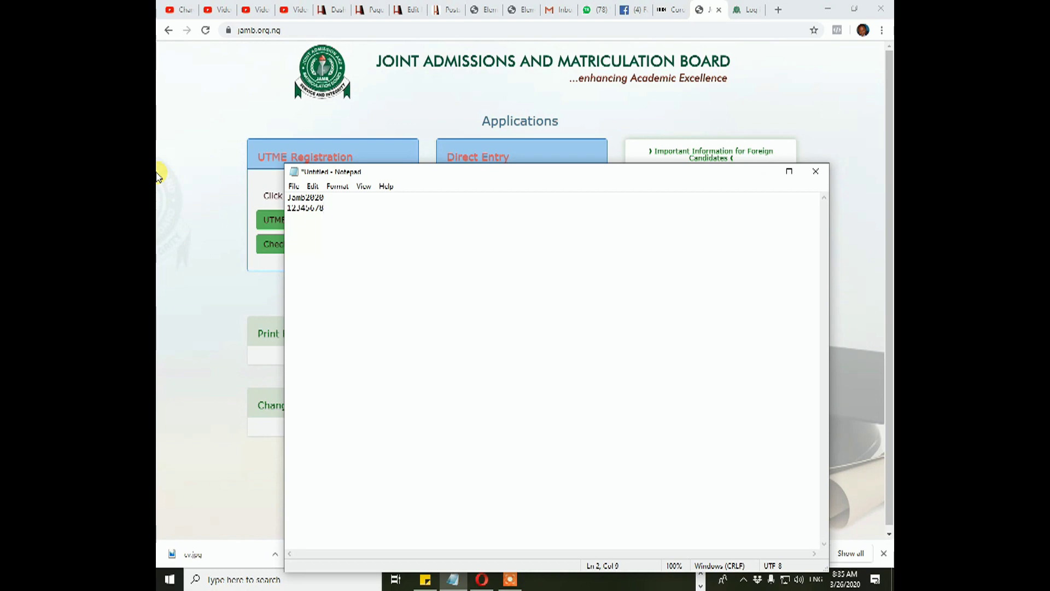
key(Return)
text(123456)
key(Return)
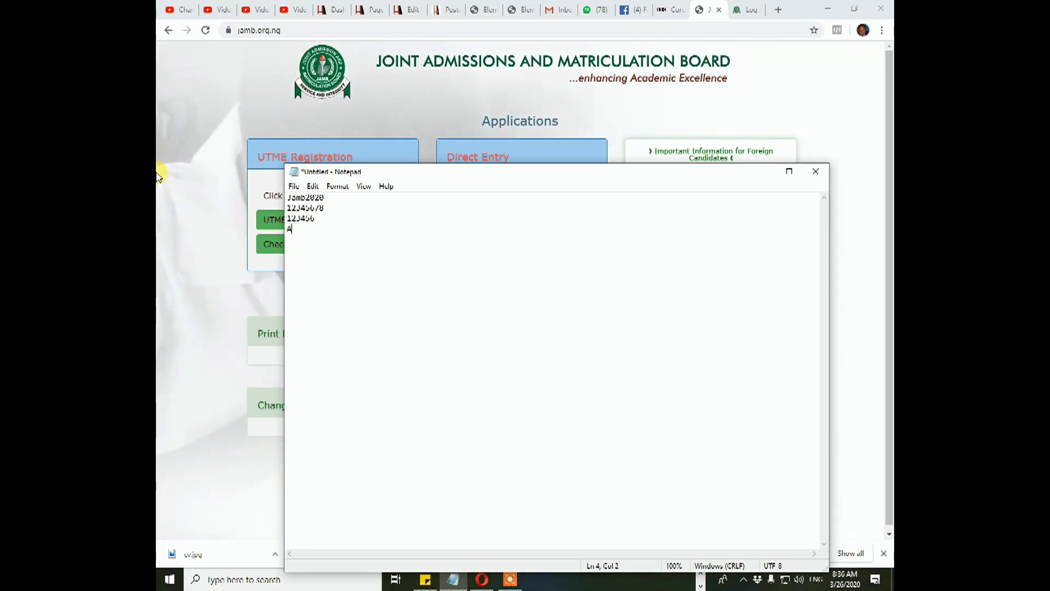
key(Return)
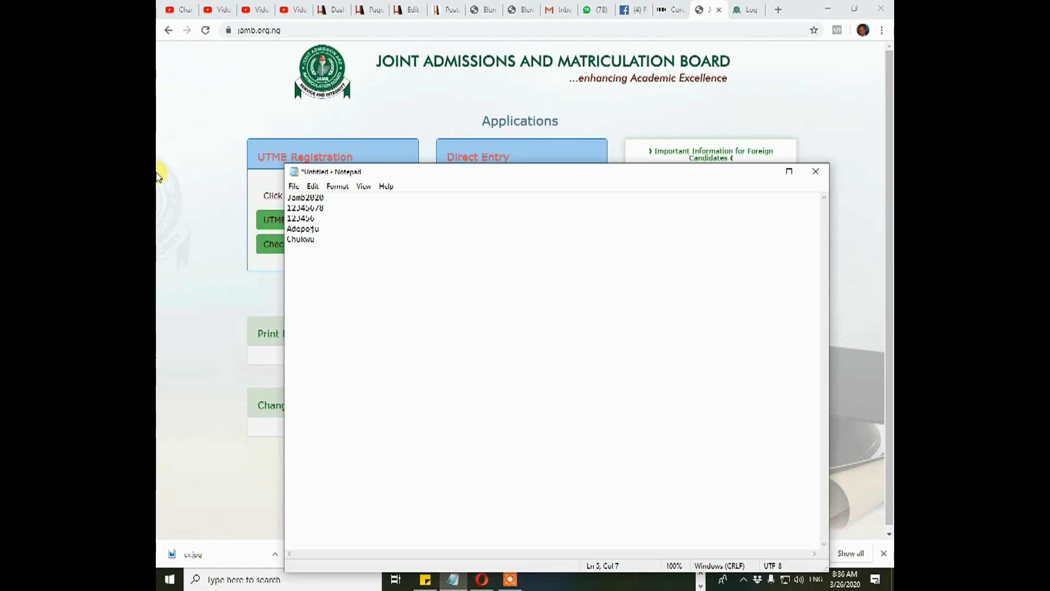
key(Return)
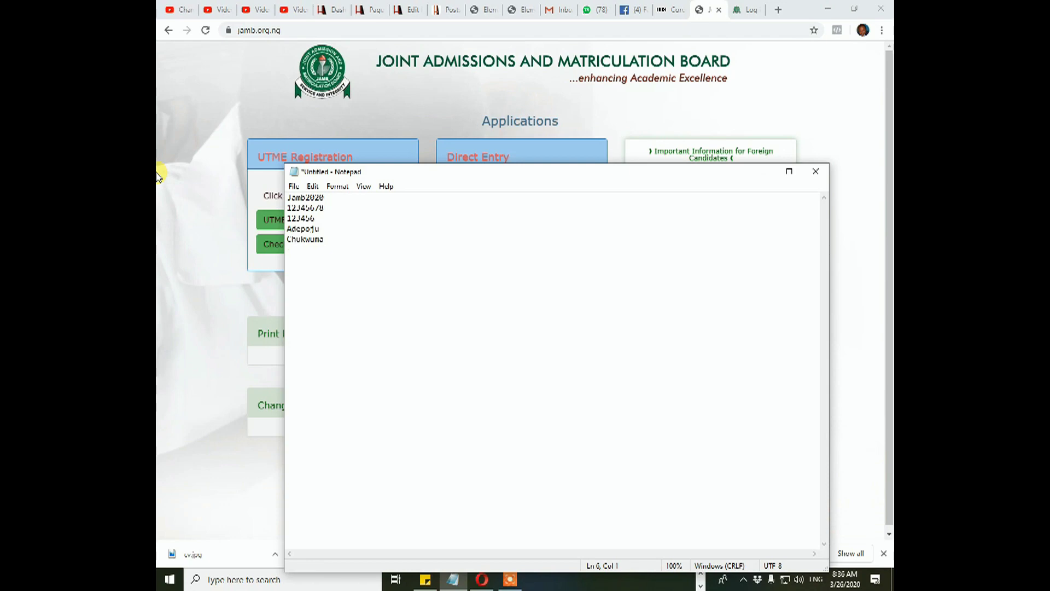
text(120)
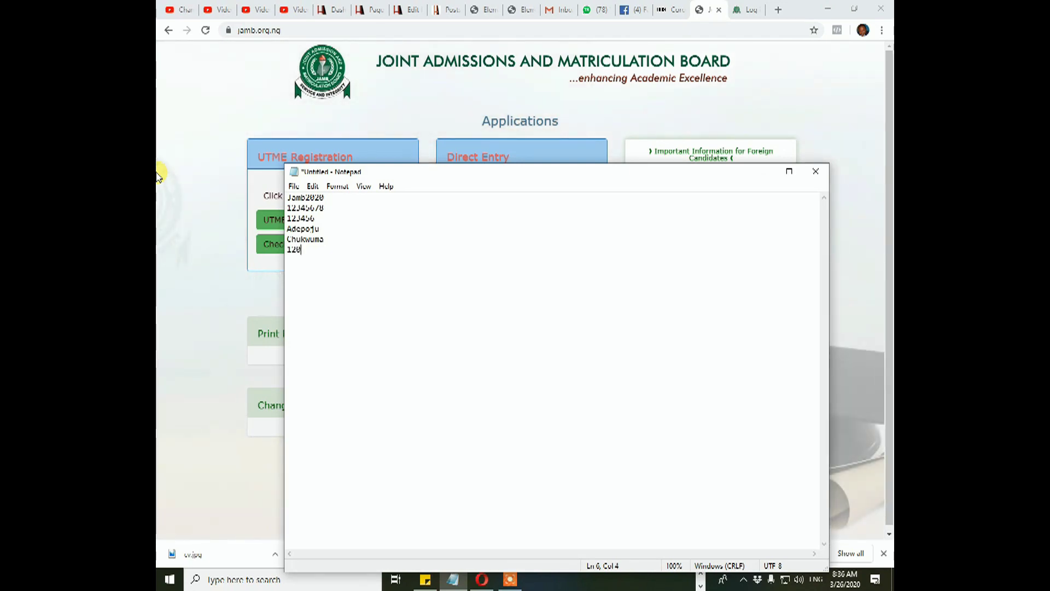
text(9199)
key(Return)
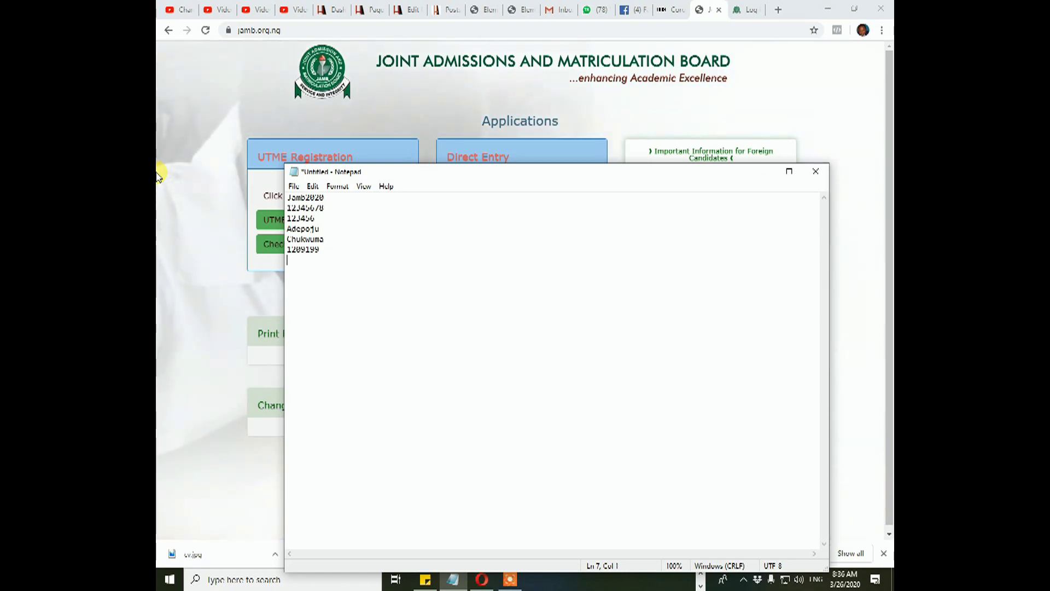
key(Return)
key(Return)
Note 'Email becomes your USER NAME' and record the example password on the next line
text(Lmail)
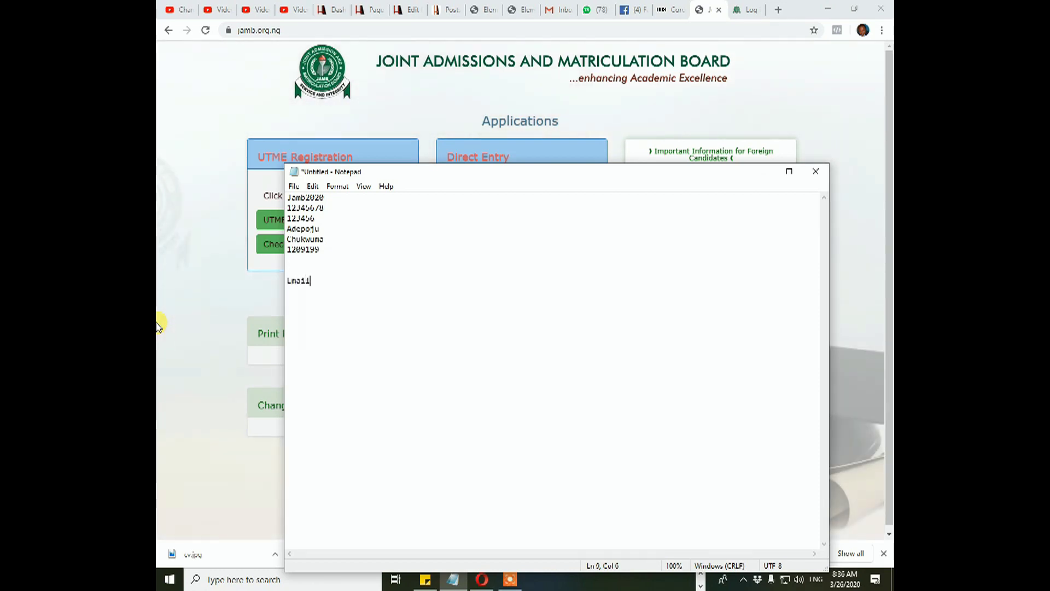
text( become)
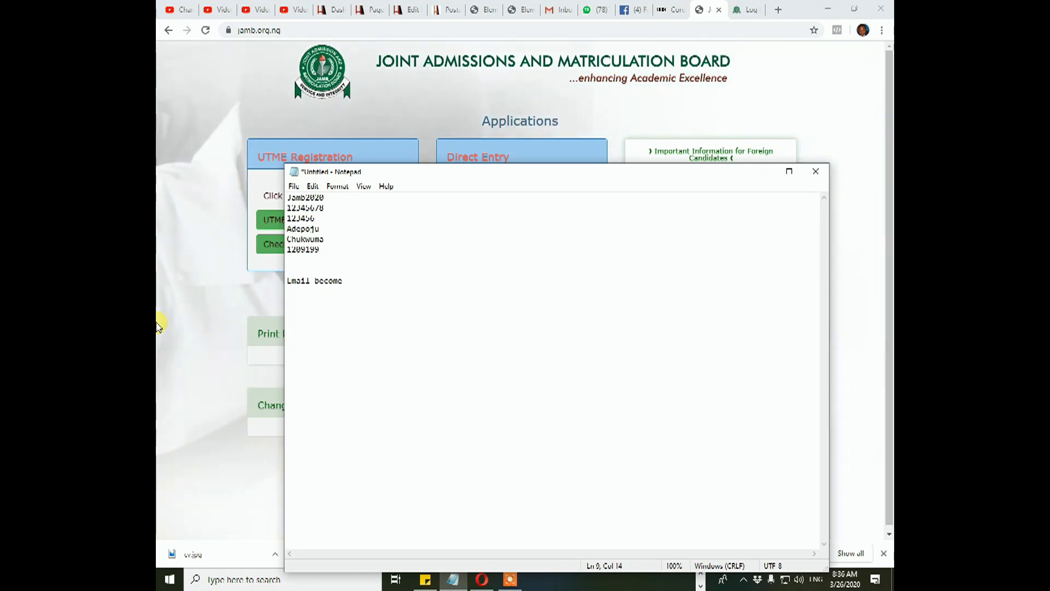
key(BackSpace)
text(s your USER)
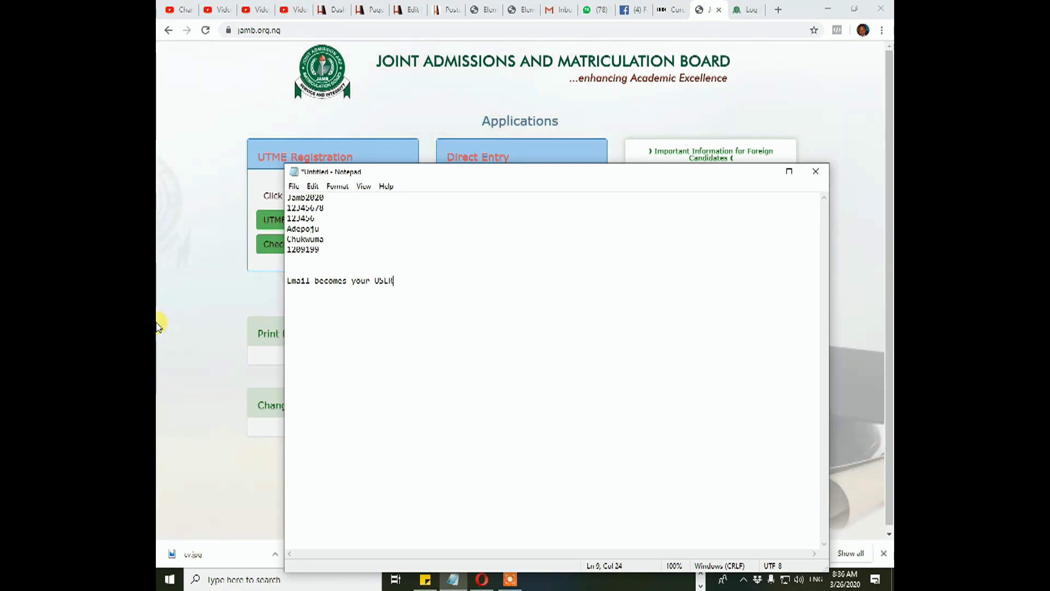
text( NAME)
key(Return)
text(e.g.)
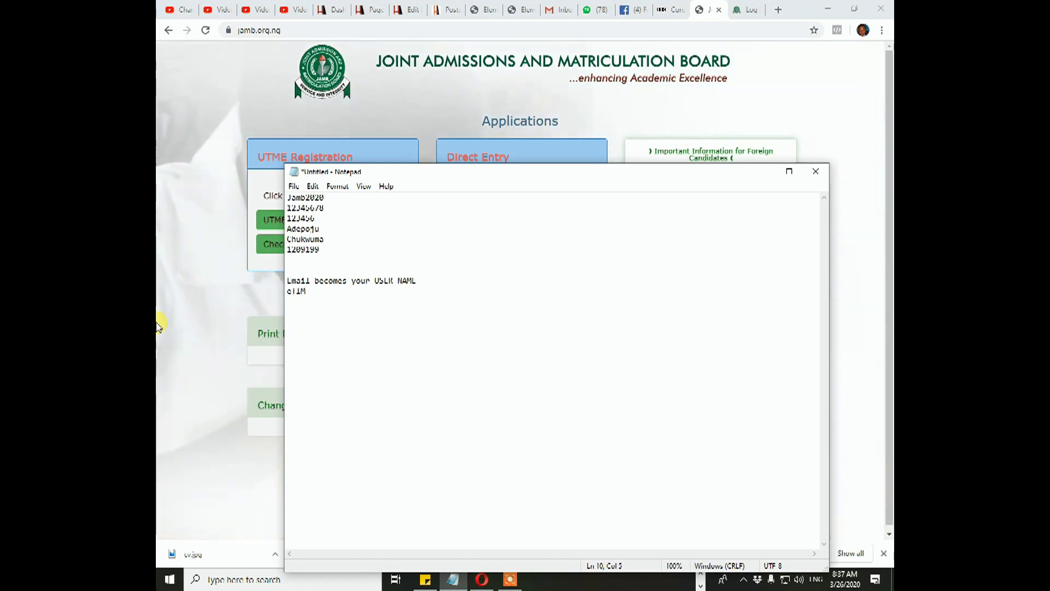
text(2002)
key(Return)
key(Return)
Begin a subjects line listing English
text(Proj)
key(BackSpace)
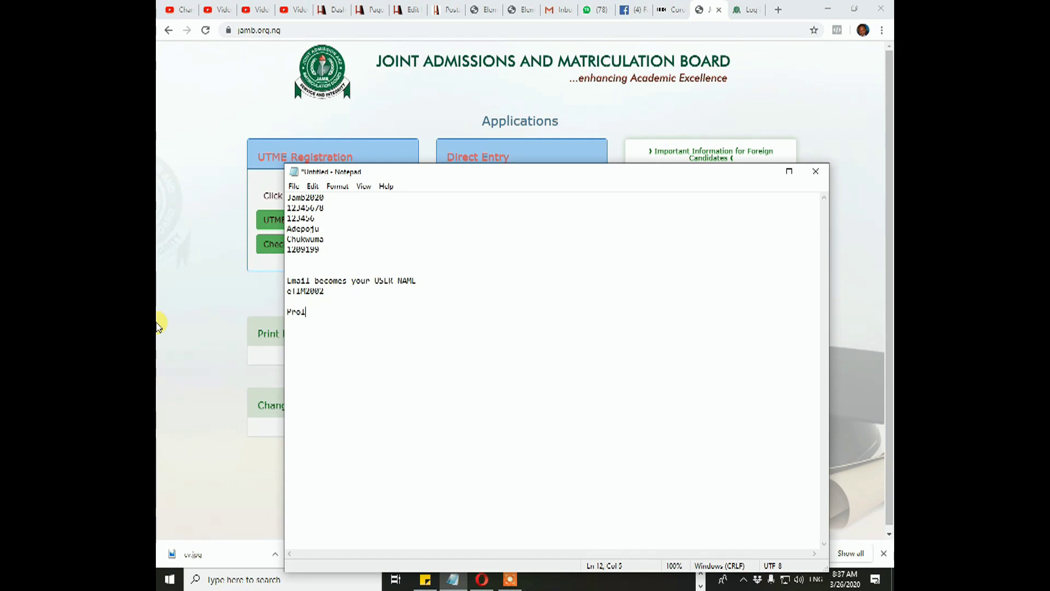
text(j)
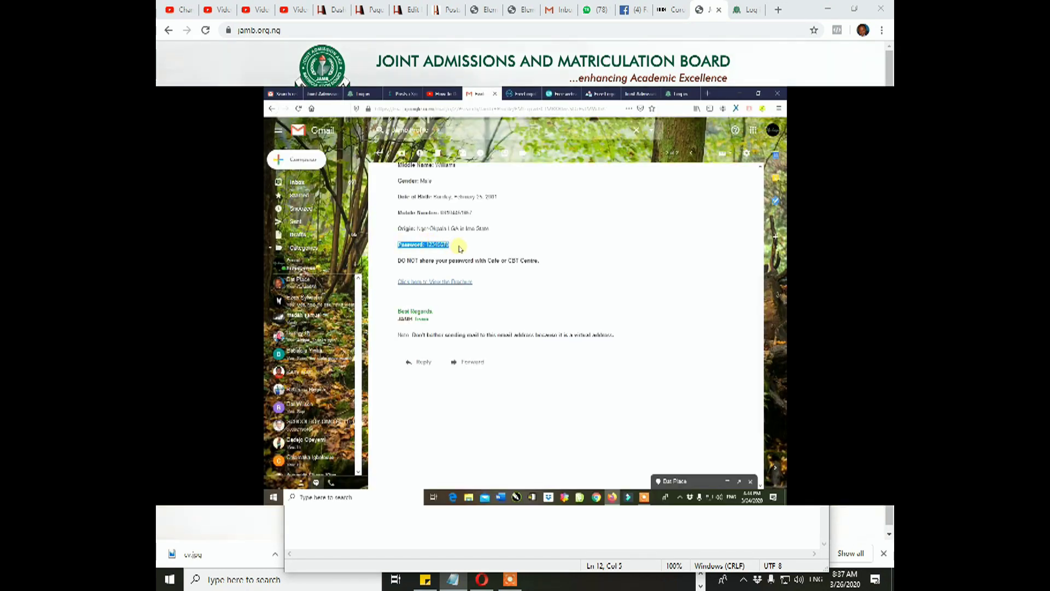
text(jects: English,)
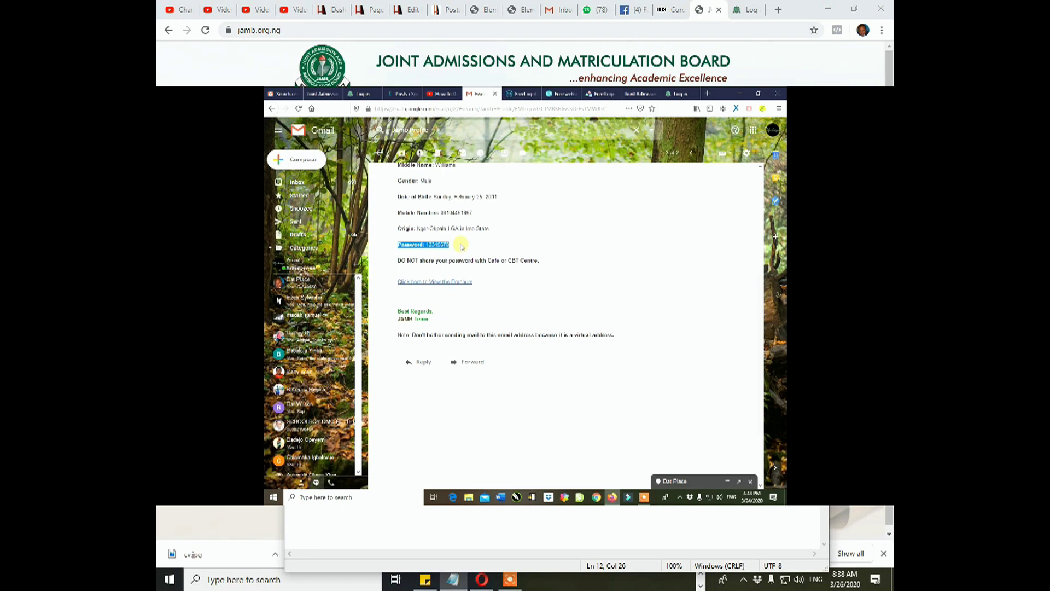
Start a new line in the notes reading 'S:123'
key(Return)
text(S)
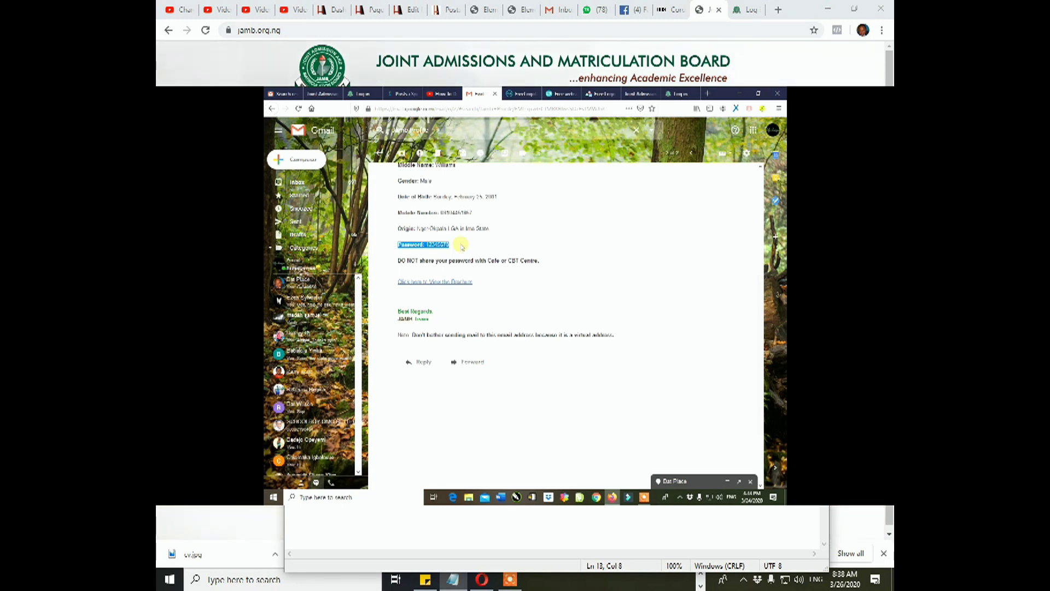
text(:)
text(123)
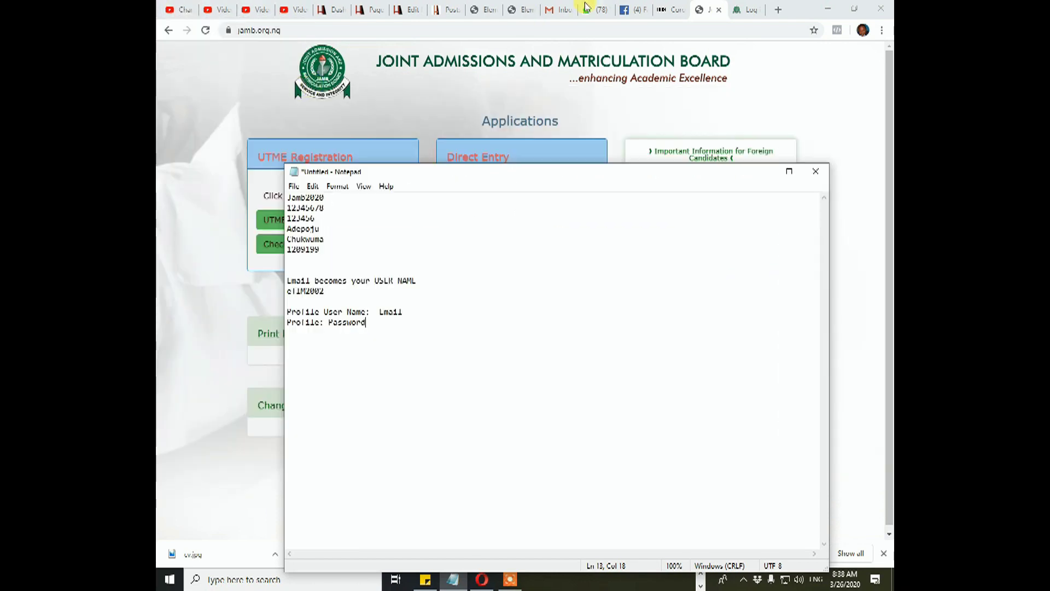
Show the Gmail inbox, then bring the Notepad notes back in front of it
click(555, 10)
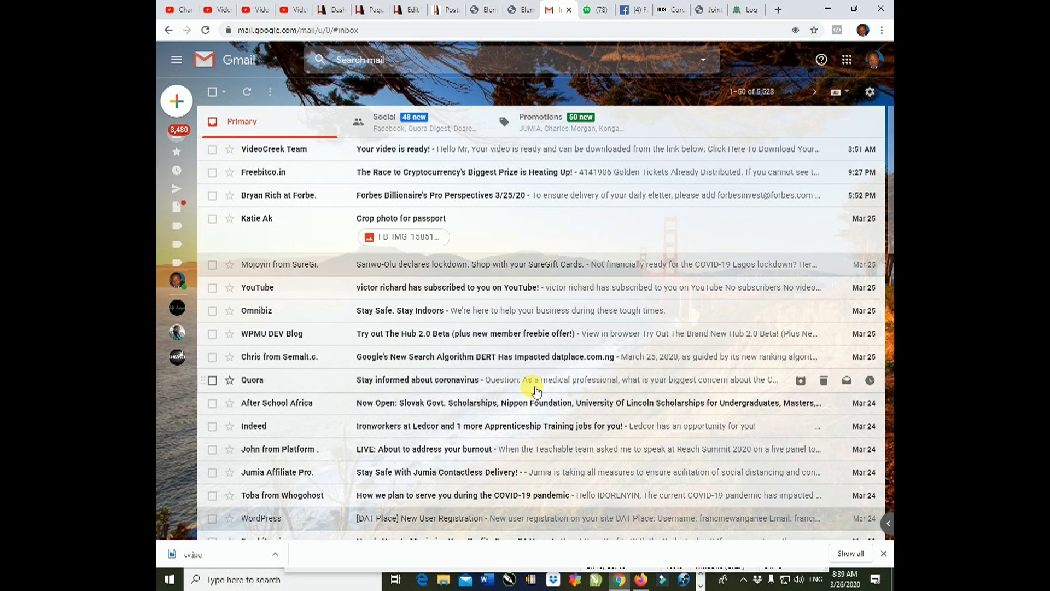
click(702, 586)
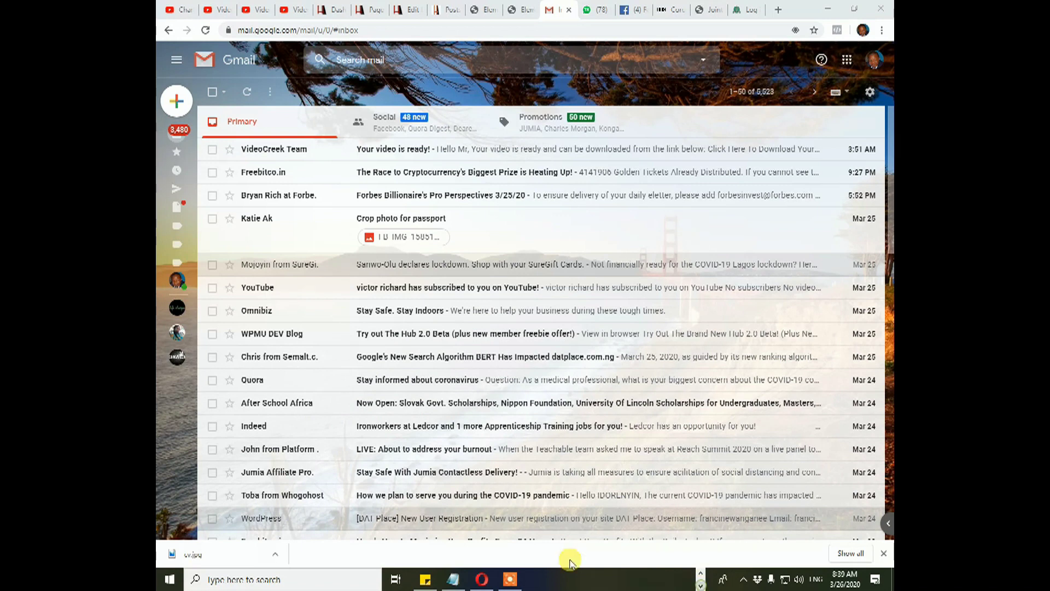
click(453, 579)
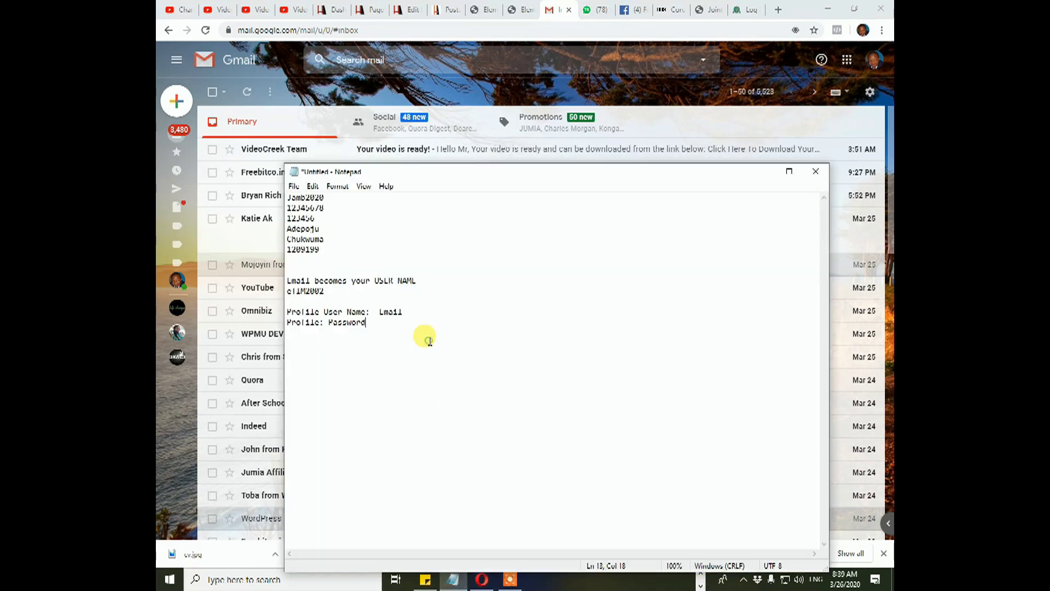
Add blank lines under the profile details, remove 'Error', and return to the JAMB login page
key(Return)
key(Return)
key(Return)
text(Error)
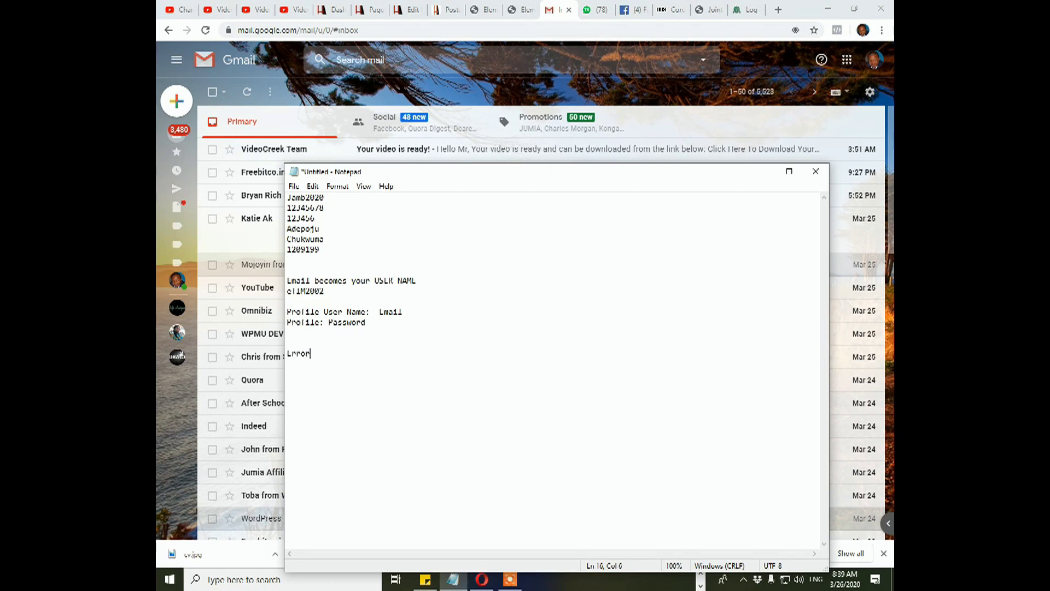
key(BackSpace)
key(BackSpace)
key(BackSpace)
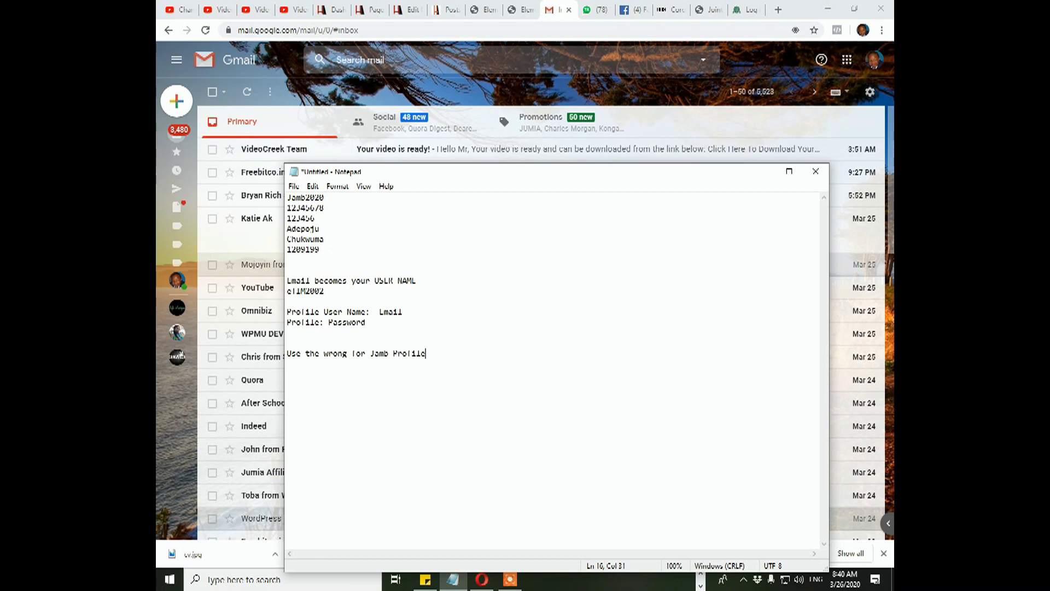
click(746, 10)
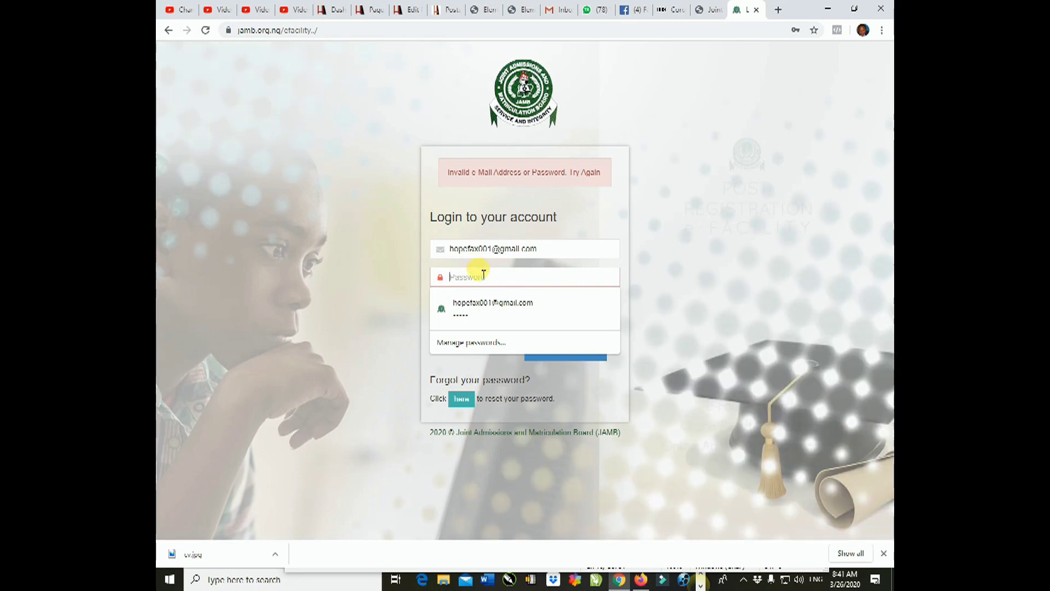
Bring the notes over the login page and add blank lines below the warning line
click(459, 583)
click(475, 342)
click(445, 353)
key(Return)
key(Return)
key(Return)
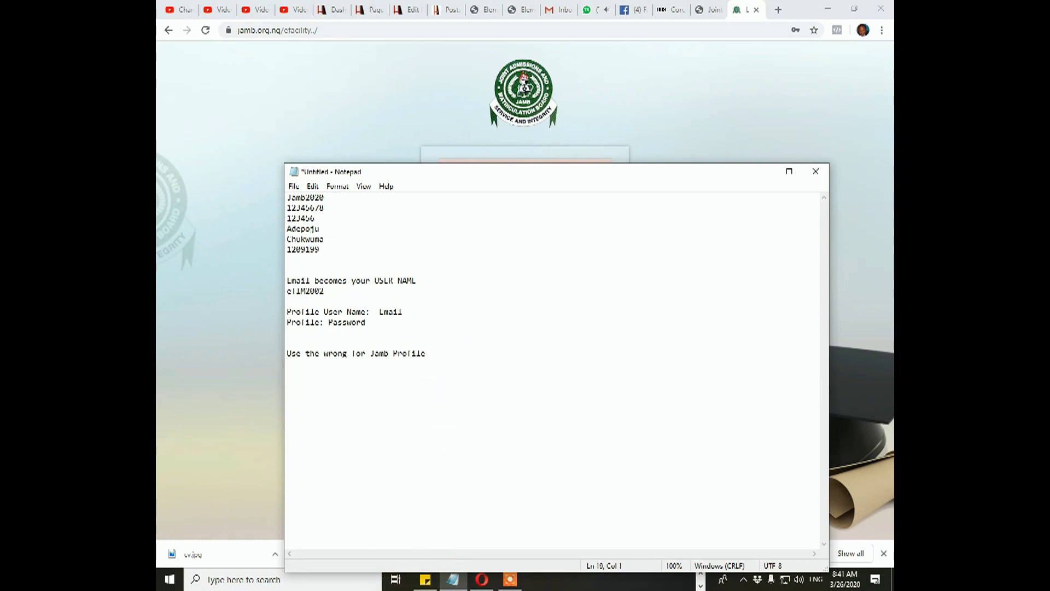
Type 'Only' on the empty line beneath the warning
text(Only)
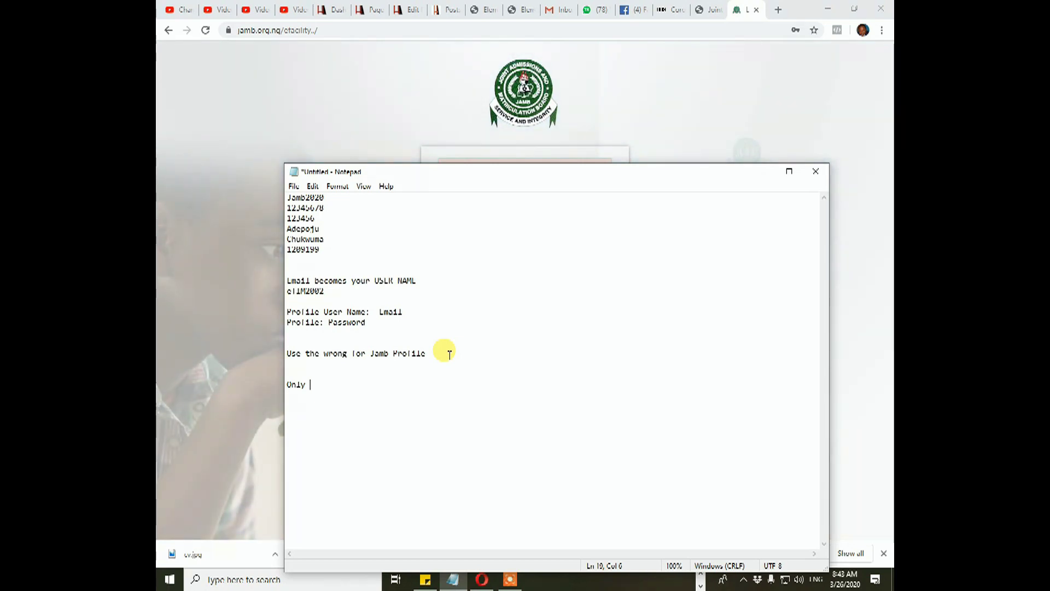
Replace 'Only' with 'Post Jamb' on the line under the warning
key(BackSpace)
key(BackSpace)
key(BackSpace)
key(BackSpace)
key(BackSpace)
text(Post)
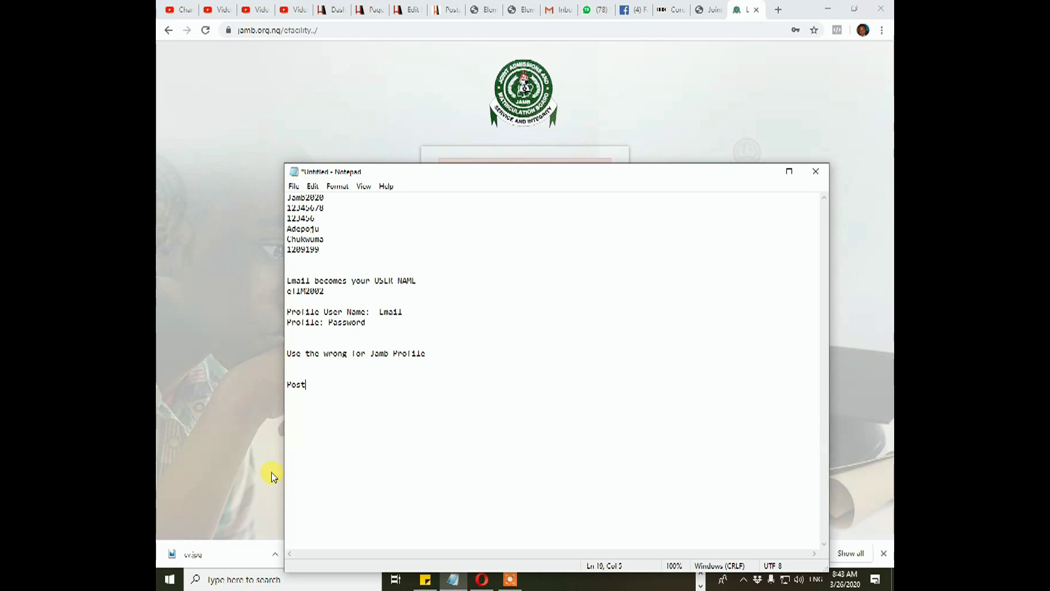
text( Jamb)
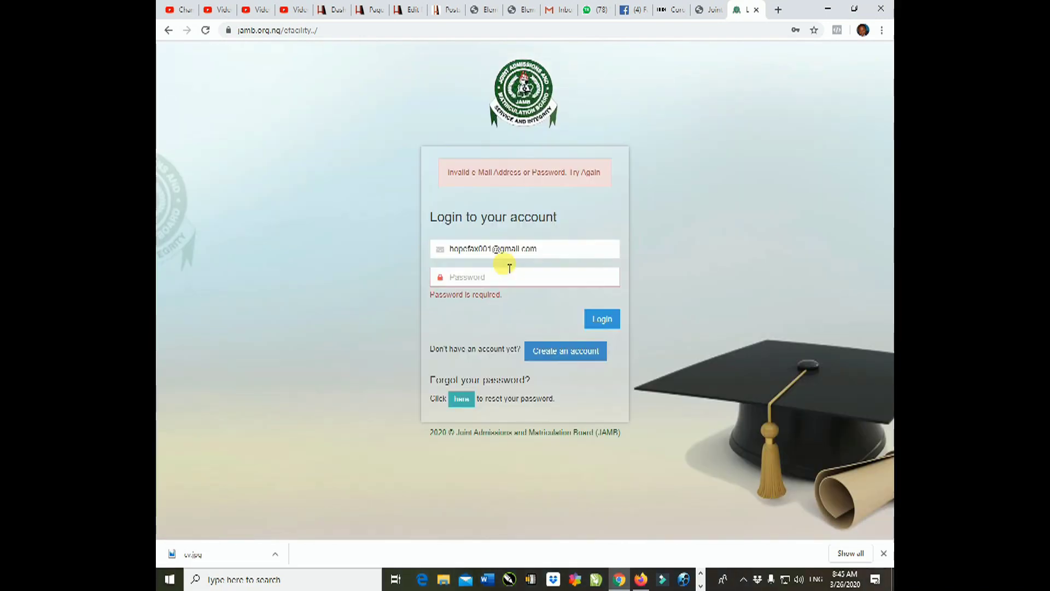
click(509, 268)
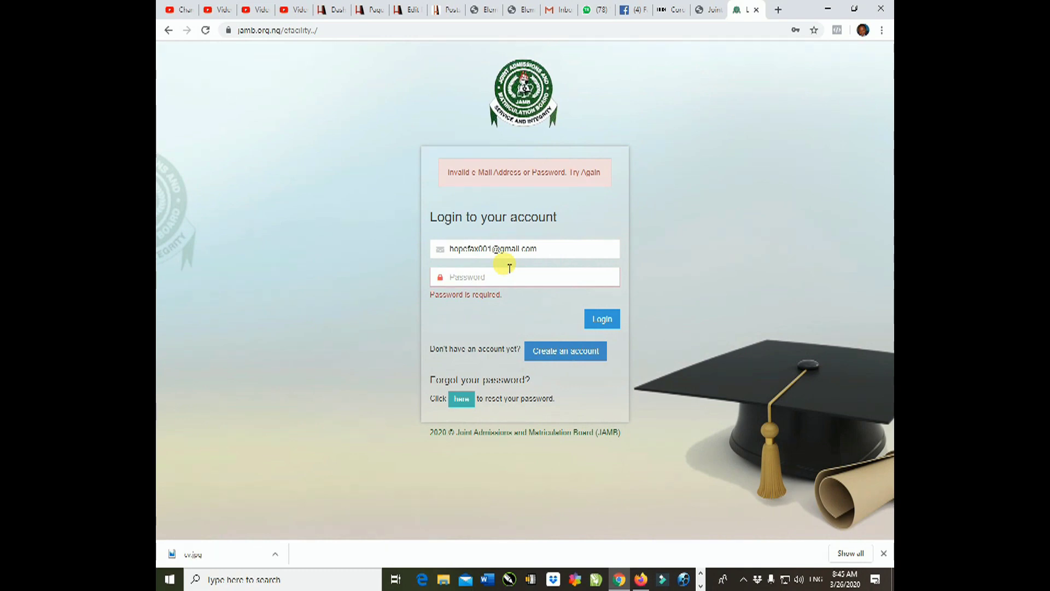